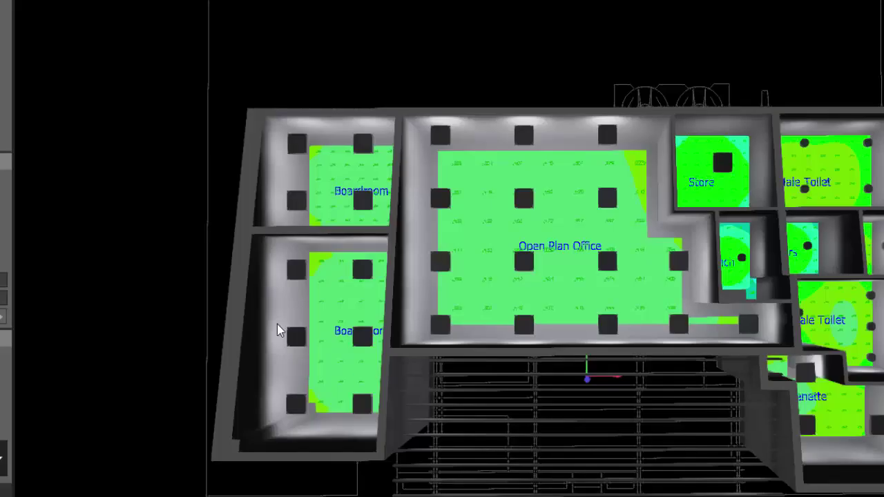
- Show Storey 1 of the office building in construction mode
{"action": "left_click_drag", "start_coordinate": [276, 331], "coordinate": [423, 225]}
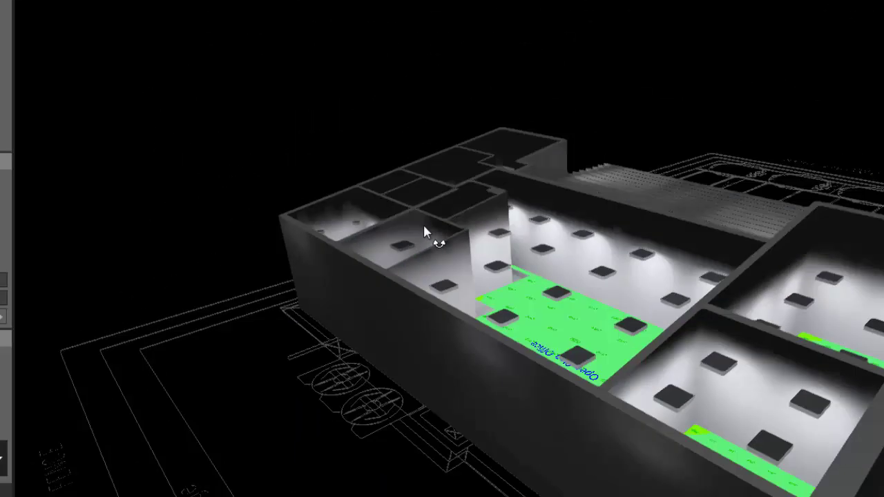
{"action": "right_click_drag", "start_coordinate": [423, 225], "coordinate": [264, 296]}
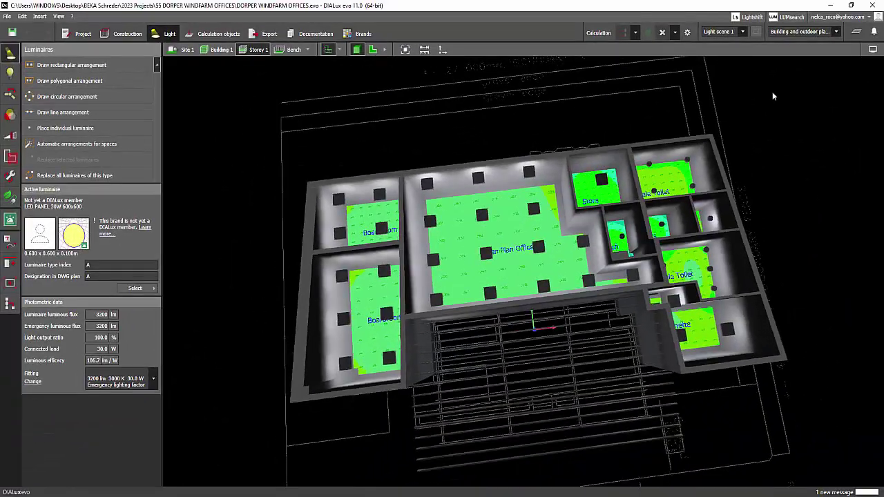
{"action": "left_click", "coordinate": [125, 36]}
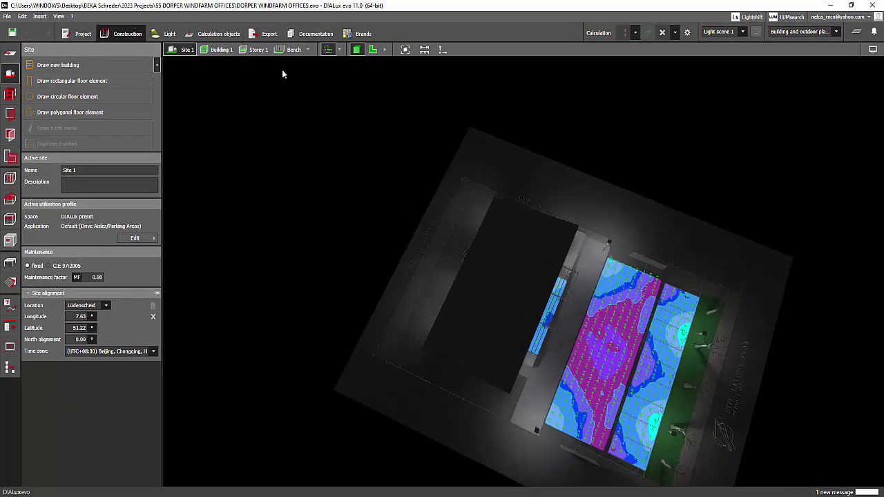
{"action": "left_click", "coordinate": [256, 50]}
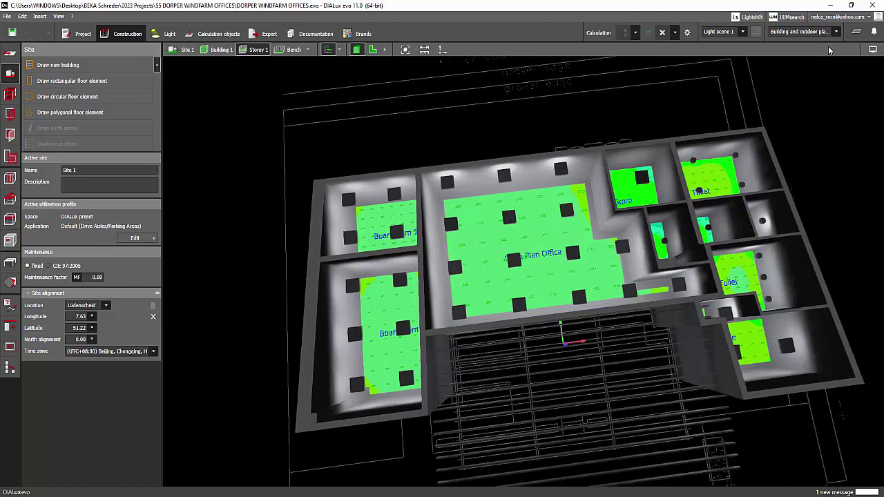
- Discard the calculation results of the project and open the materials tools
{"action": "left_click", "coordinate": [664, 34]}
{"action": "right_click_drag", "start_coordinate": [275, 166], "coordinate": [321, 136]}
{"action": "scroll", "coordinate": [369, 149], "scroll_direction": "up", "scroll_amount": 2}
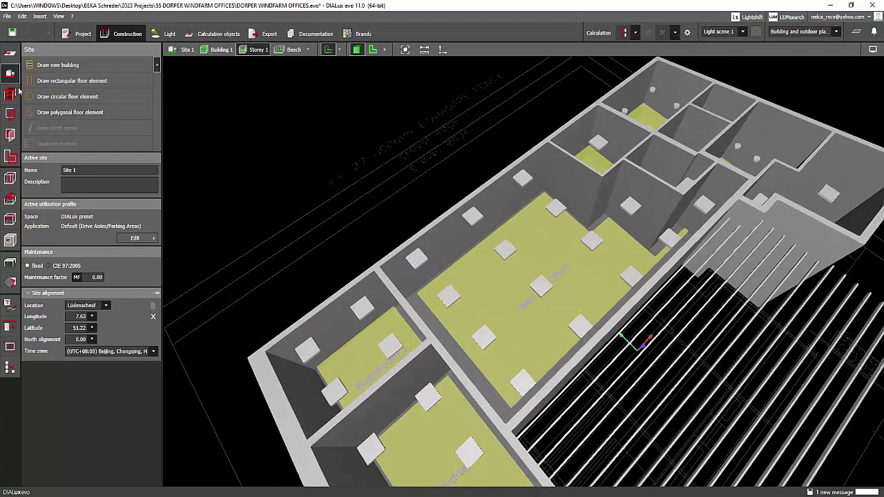
{"action": "left_click", "coordinate": [11, 282]}
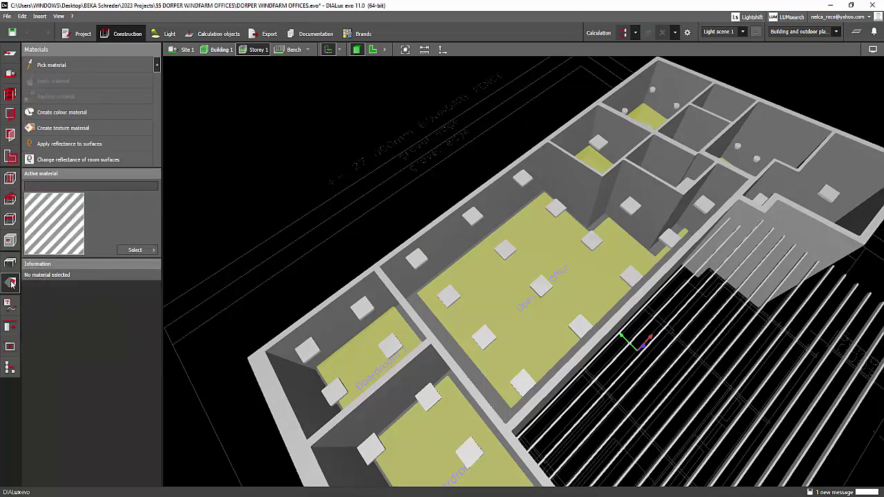
{"action": "left_click_drag", "start_coordinate": [215, 188], "coordinate": [412, 248]}
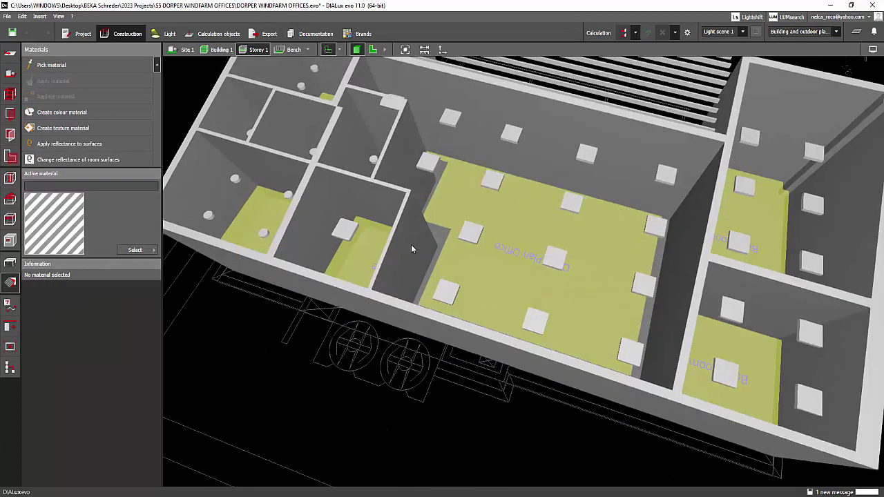
- Hide the calculation surfaces and room labels in the 3D view of Storey 1
{"action": "left_click", "coordinate": [855, 32]}
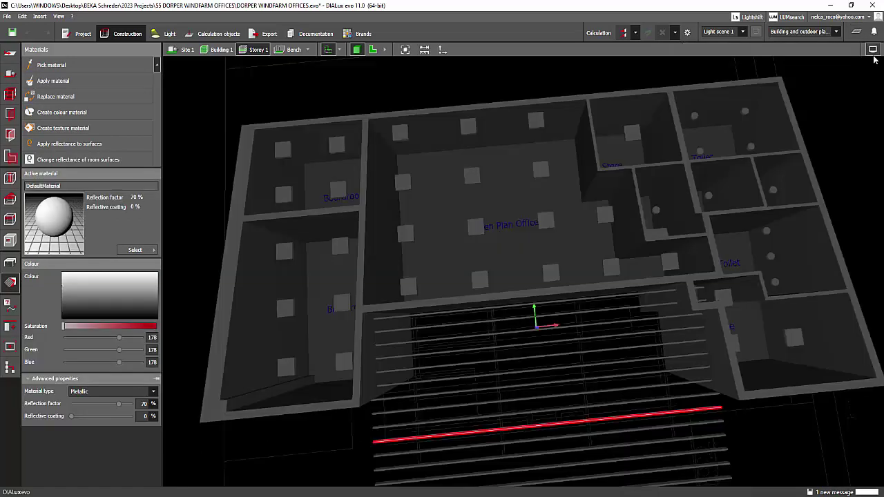
{"action": "left_click", "coordinate": [873, 50]}
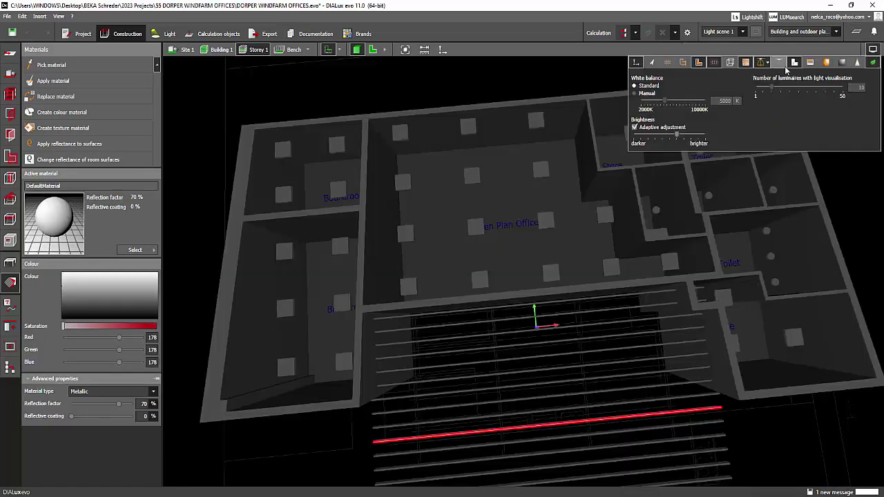
{"action": "left_click_drag", "start_coordinate": [409, 104], "coordinate": [777, 150]}
{"action": "left_click_drag", "start_coordinate": [725, 219], "coordinate": [631, 291]}
{"action": "left_click_drag", "start_coordinate": [481, 188], "coordinate": [442, 243]}
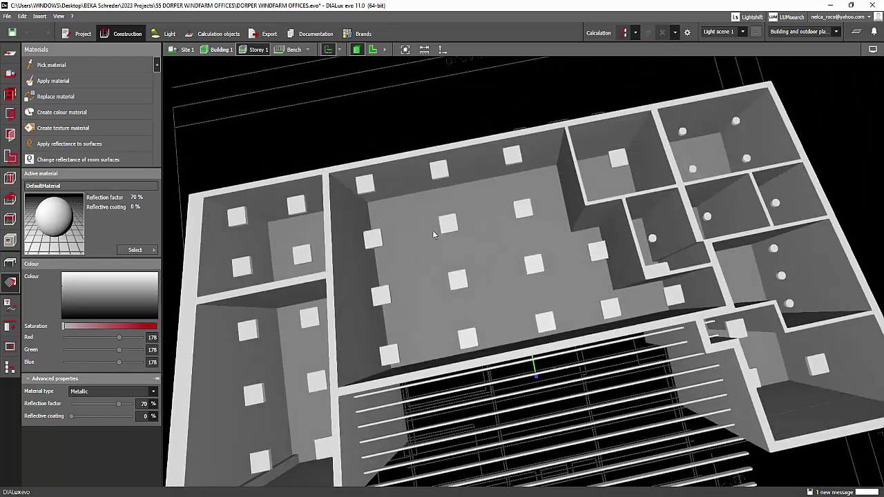
- Change the active DefaultMaterial's colour to a muted green with red 86, green 143 and blue 84
{"action": "left_click", "coordinate": [137, 250]}
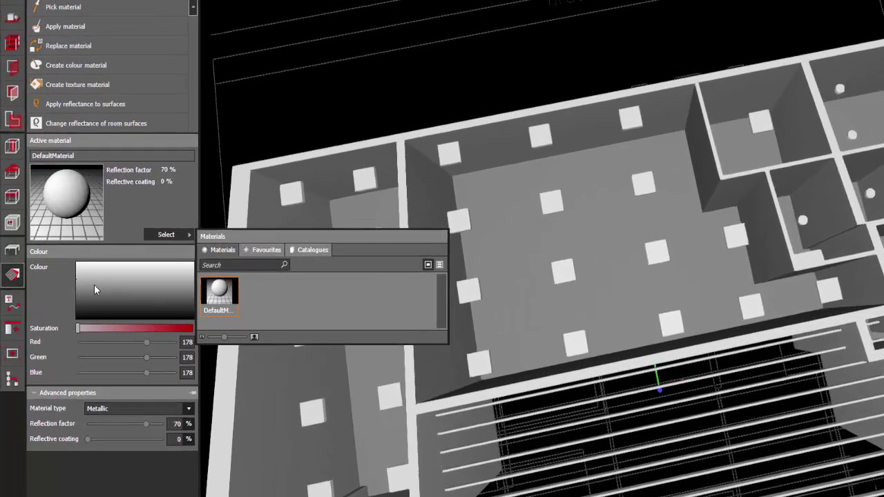
{"action": "mouse_move", "coordinate": [78, 291]}
{"action": "left_mouse_down"}
{"action": "mouse_move", "coordinate": [66, 303]}
{"action": "mouse_move", "coordinate": [118, 292]}
{"action": "left_mouse_up"}
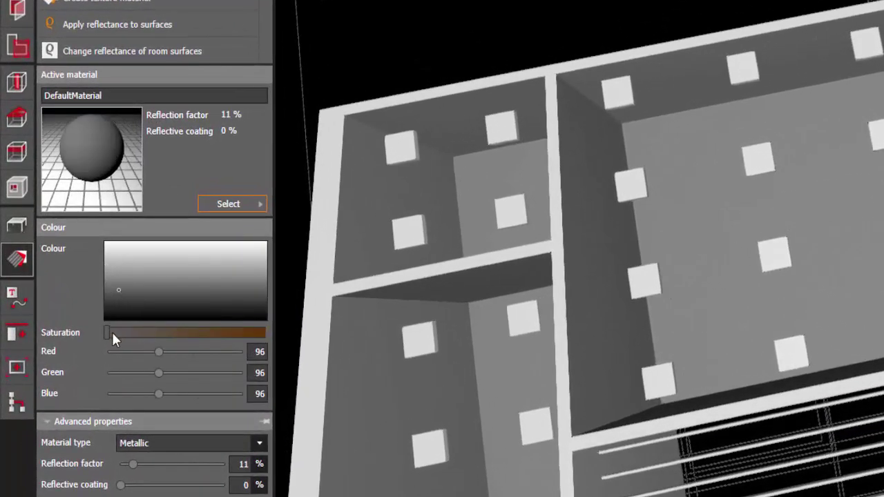
{"action": "left_click_drag", "start_coordinate": [110, 334], "coordinate": [172, 334]}
{"action": "left_click_drag", "start_coordinate": [118, 295], "coordinate": [158, 276]}
- Try applying the green material to all room floors on the storey, and undo it
{"action": "middle_click_drag", "start_coordinate": [522, 82], "coordinate": [504, 88]}
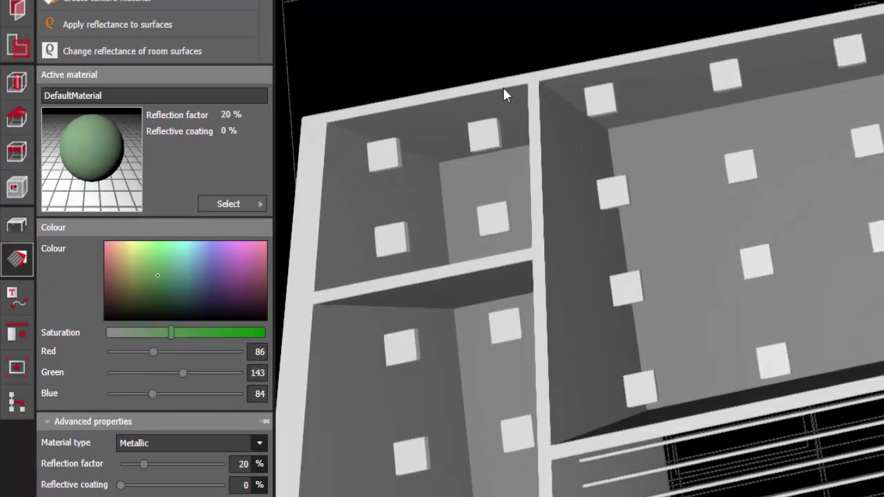
{"action": "right_click_drag", "start_coordinate": [505, 89], "coordinate": [510, 116]}
{"action": "middle_click_drag", "start_coordinate": [546, 45], "coordinate": [516, 97]}
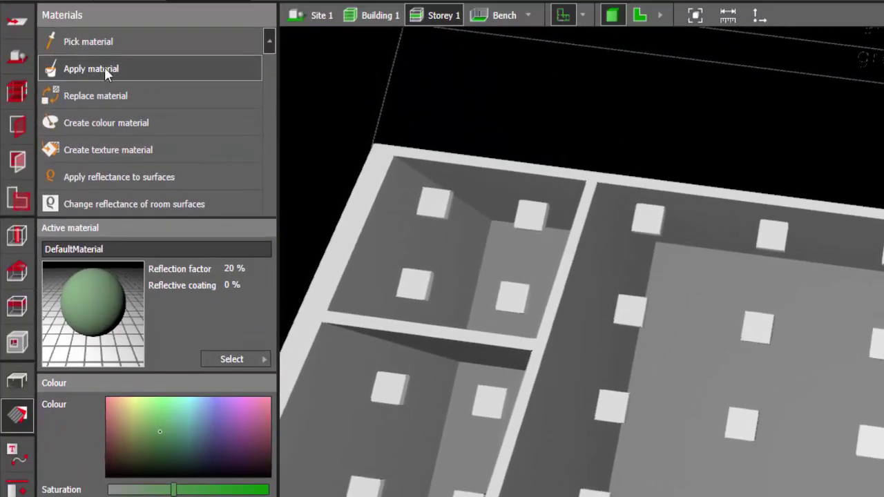
{"action": "left_click", "coordinate": [116, 69]}
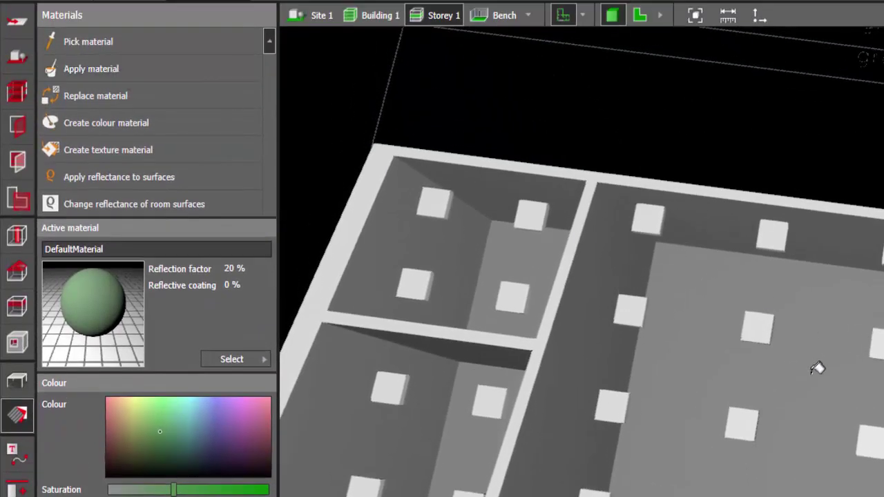
{"action": "scroll", "coordinate": [811, 374], "scroll_direction": "down", "scroll_amount": 2}
{"action": "right_click_drag", "start_coordinate": [573, 276], "coordinate": [589, 266]}
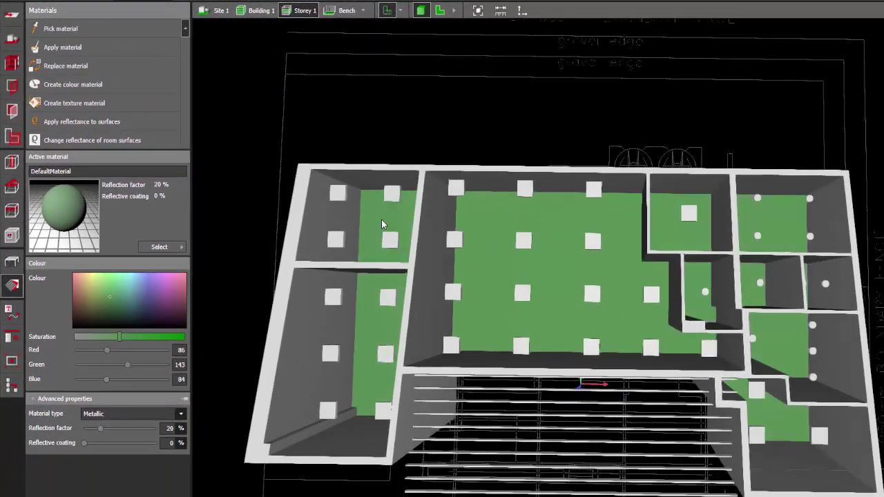
{"action": "scroll", "coordinate": [242, 201], "scroll_direction": "up", "scroll_amount": 2}
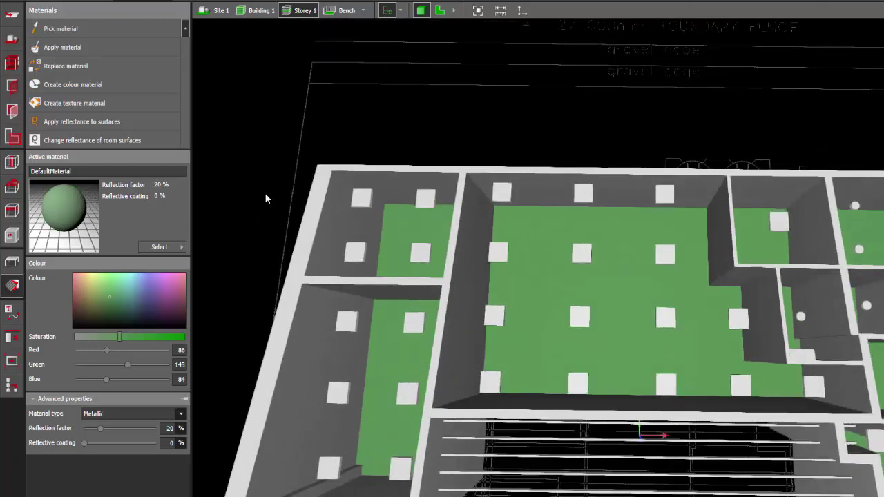
{"action": "left_click", "coordinate": [12, 13]}
- Apply the green material to the Open Plan Office floor only
{"action": "middle_click_drag", "start_coordinate": [259, 132], "coordinate": [229, 115]}
{"action": "right_click_drag", "start_coordinate": [229, 114], "coordinate": [228, 124]}
{"action": "left_click_drag", "start_coordinate": [64, 194], "coordinate": [314, 198]}
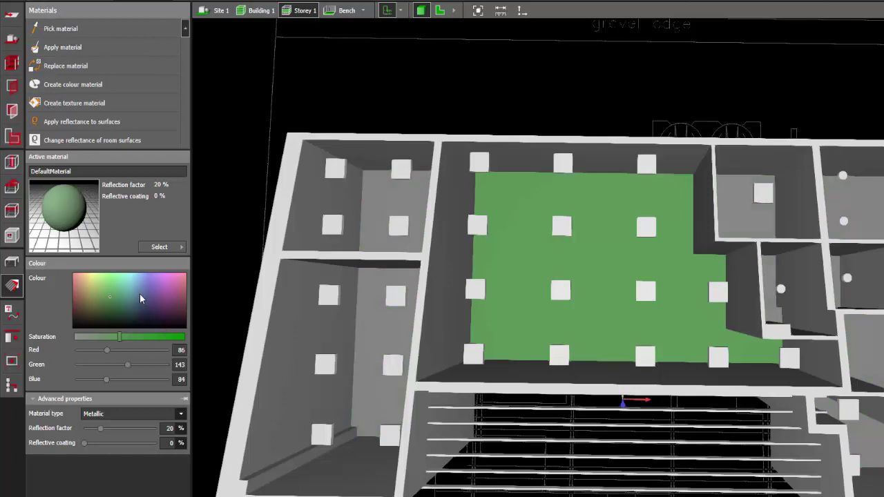
- Change the active material's colour to a muted blue with red 98, green 103 and blue 167
{"action": "left_click_drag", "start_coordinate": [140, 299], "coordinate": [147, 292]}
{"action": "left_click", "coordinate": [161, 247]}
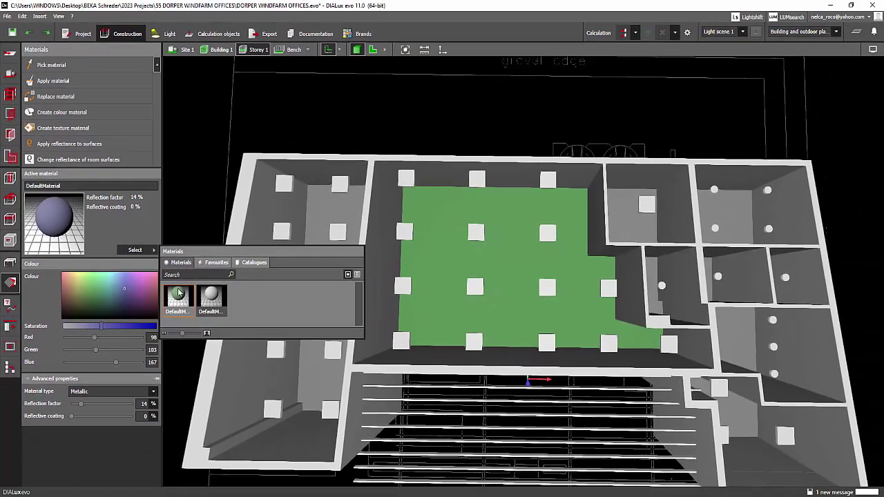
{"action": "left_click", "coordinate": [178, 302]}
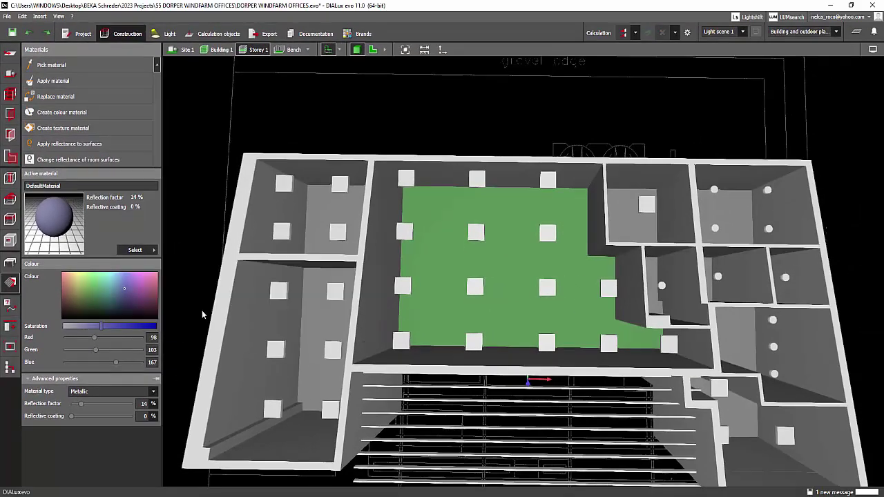
- Load the texture "Carpet, single-coloured, grey" from the catalogue's indoor floor fitted carpets as the active material
{"action": "left_click", "coordinate": [135, 250]}
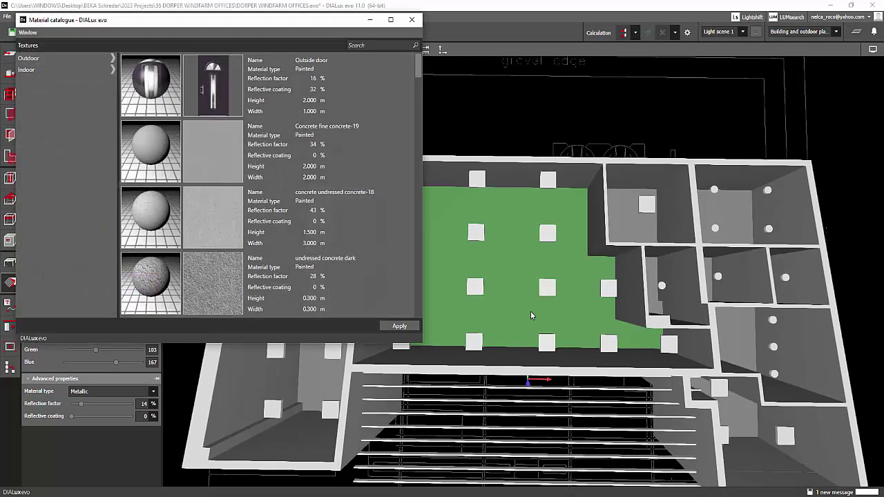
{"action": "left_click", "coordinate": [111, 70]}
{"action": "left_click", "coordinate": [112, 63]}
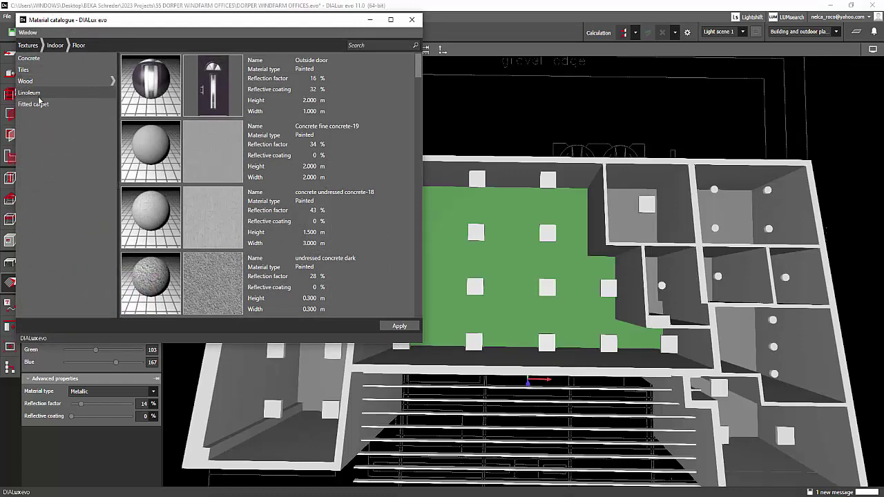
{"action": "left_click", "coordinate": [35, 103]}
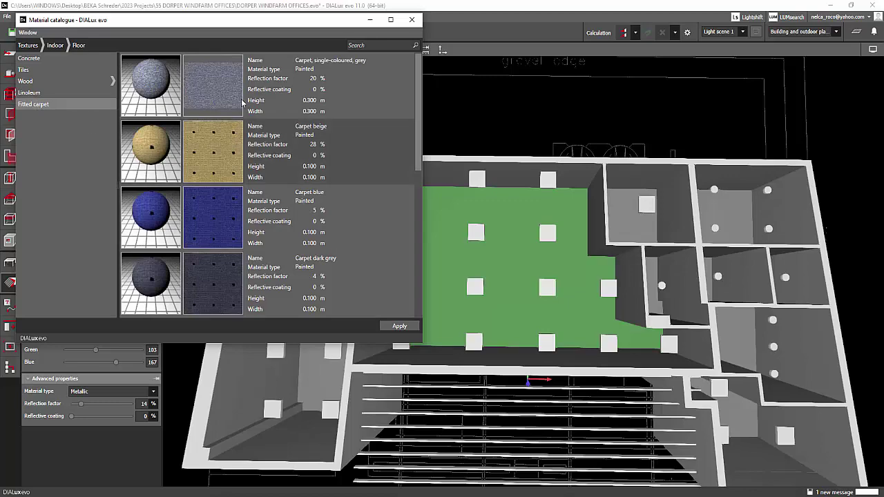
{"action": "left_click", "coordinate": [399, 326]}
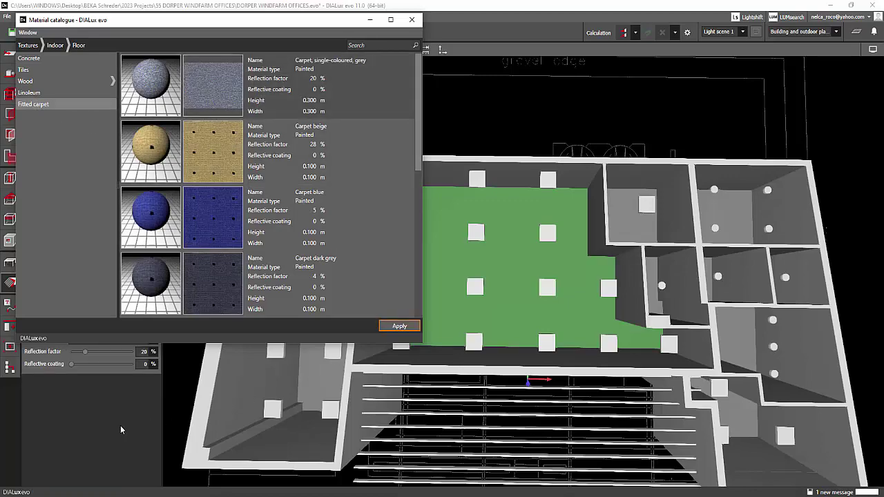
- Apply the grey carpet material to the floor of the larger boardroom only
{"action": "right_click_drag", "start_coordinate": [261, 309], "coordinate": [340, 283]}
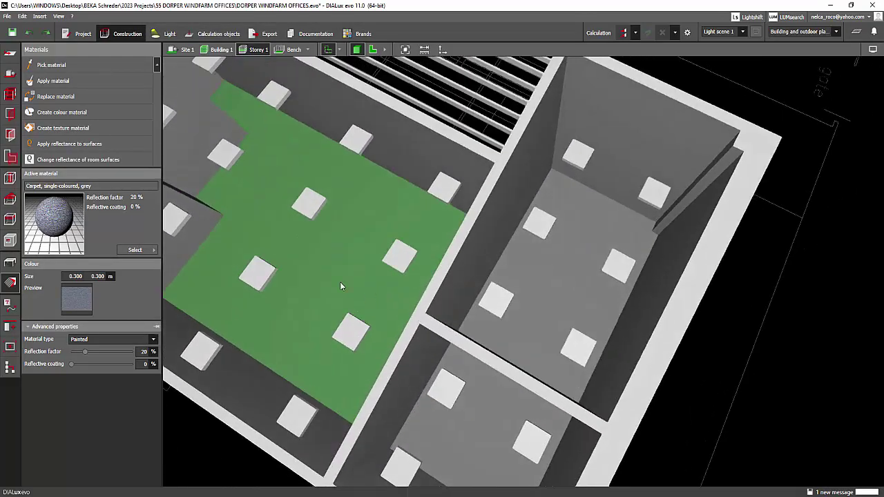
{"action": "left_click", "coordinate": [51, 80]}
{"action": "scroll", "coordinate": [571, 223], "scroll_direction": "down", "scroll_amount": 1}
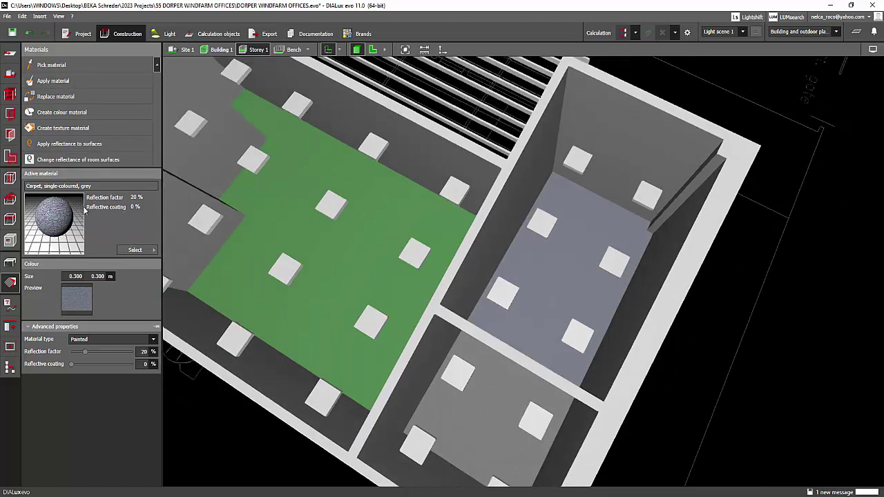
- Try applying the grey carpet to the smaller boardroom and the other remaining floors, and undo it
{"action": "scroll", "coordinate": [488, 428], "scroll_direction": "down", "scroll_amount": 3}
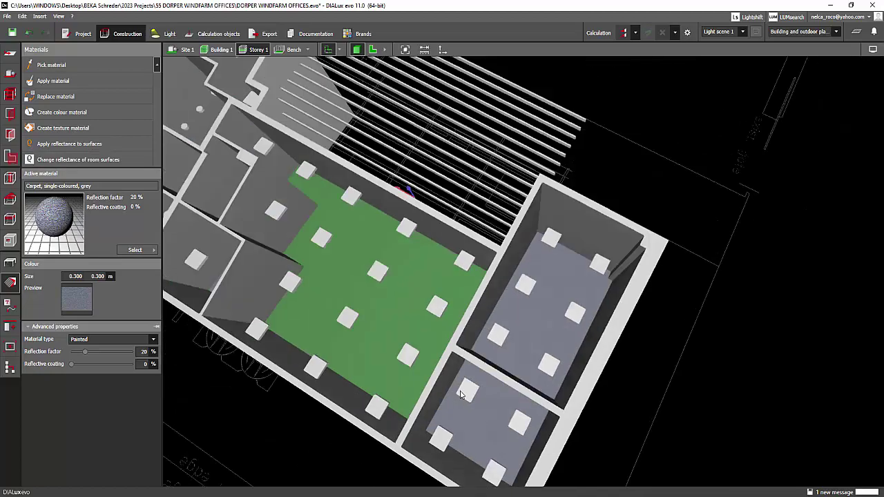
{"action": "middle_click_drag", "start_coordinate": [330, 318], "coordinate": [497, 361]}
{"action": "right_click_drag", "start_coordinate": [497, 361], "coordinate": [531, 379]}
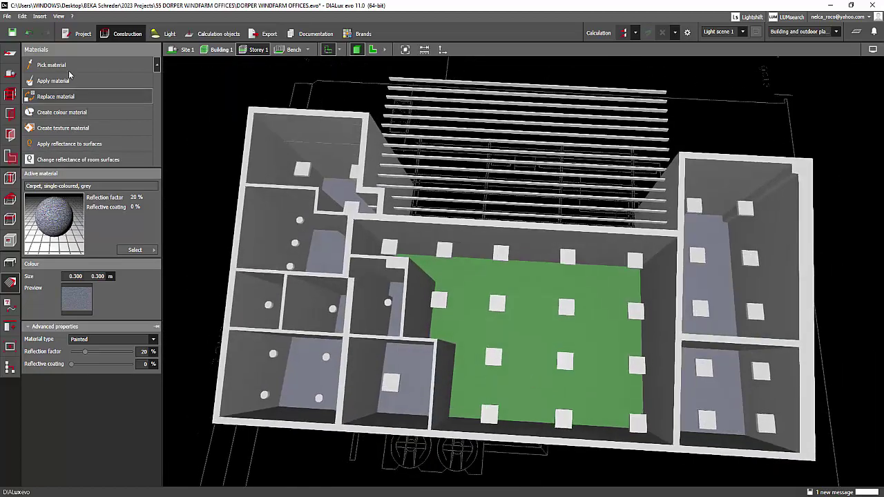
{"action": "left_click", "coordinate": [30, 33]}
- Apply the grey carpet material only to the floor of the toilet next to the kitchenette
{"action": "right_click_drag", "start_coordinate": [174, 127], "coordinate": [181, 211]}
{"action": "middle_click_drag", "start_coordinate": [181, 211], "coordinate": [224, 168]}
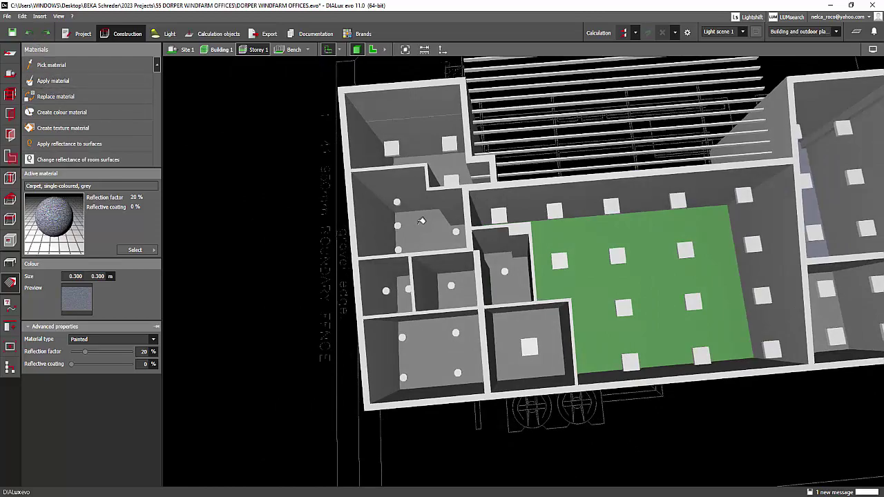
{"action": "left_click", "coordinate": [422, 220]}
- Apply the grey carpet material to the Store floor, undoing the first attempt and repeating it
{"action": "right_click_drag", "start_coordinate": [240, 293], "coordinate": [310, 332]}
{"action": "scroll", "coordinate": [328, 331], "scroll_direction": "up", "scroll_amount": 3}
{"action": "middle_click_drag", "start_coordinate": [326, 315], "coordinate": [313, 395]}
{"action": "scroll", "coordinate": [325, 331], "scroll_direction": "down", "scroll_amount": 3}
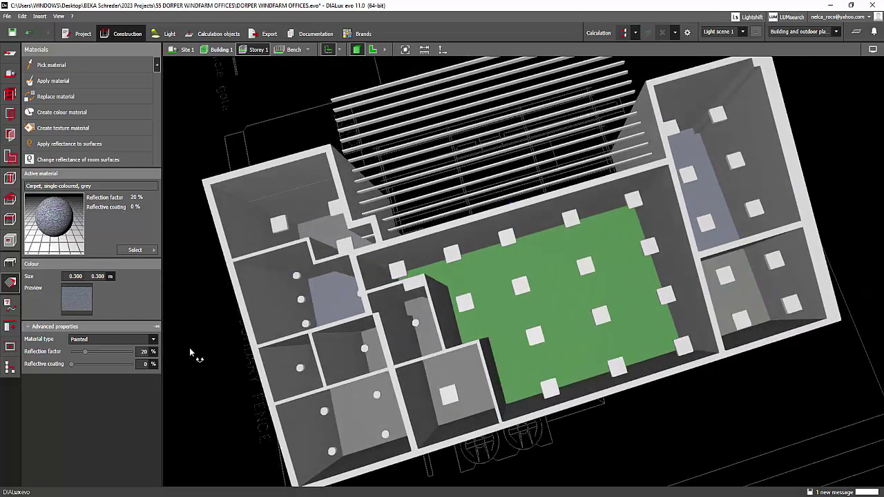
{"action": "right_click_drag", "start_coordinate": [189, 347], "coordinate": [183, 333]}
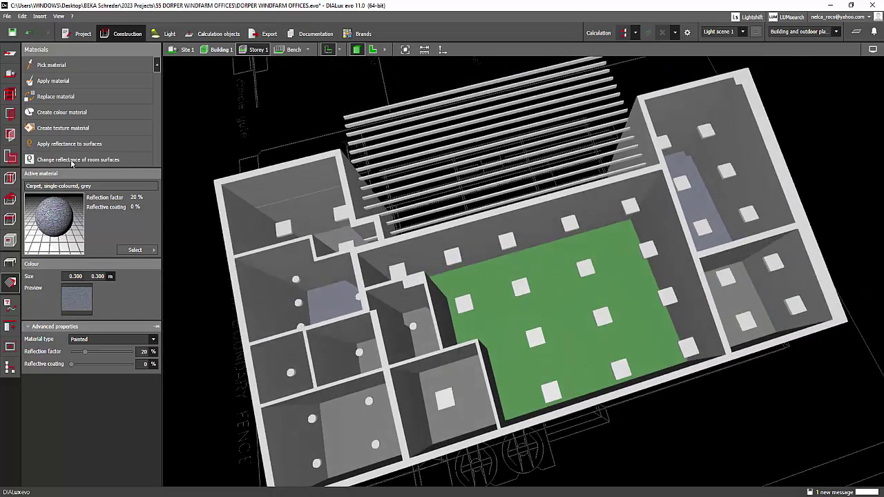
{"action": "left_click", "coordinate": [467, 407]}
{"action": "left_click", "coordinate": [30, 34]}
{"action": "left_click", "coordinate": [53, 83]}
{"action": "left_click", "coordinate": [469, 386]}
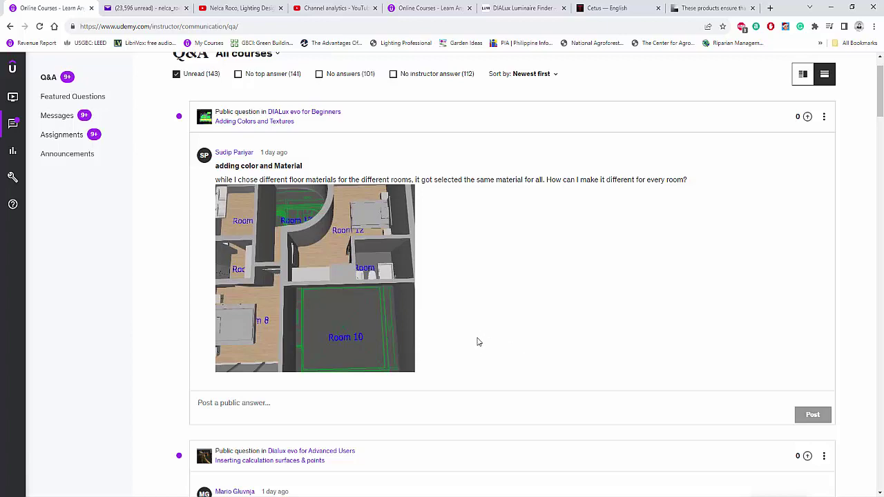
- Switch to the Udemy Q&A page in the browser and read the student question about floor materials per room
{"action": "scroll", "coordinate": [472, 340], "scroll_direction": "up", "scroll_amount": 1}
{"action": "scroll", "coordinate": [471, 342], "scroll_direction": "down", "scroll_amount": 1}
{"action": "scroll", "coordinate": [231, 156], "scroll_direction": "up", "scroll_amount": 1}
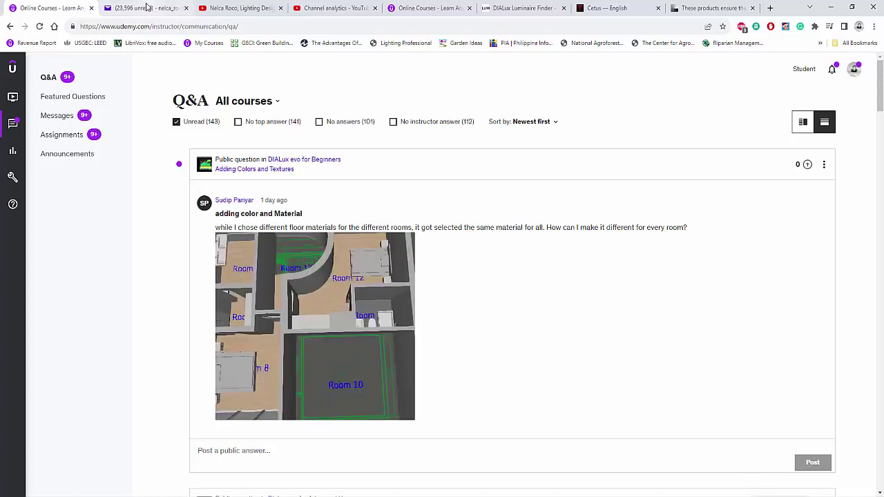
- Switch to the email and read the newsletter announcing DIALux evo 12
{"action": "left_click", "coordinate": [147, 8]}
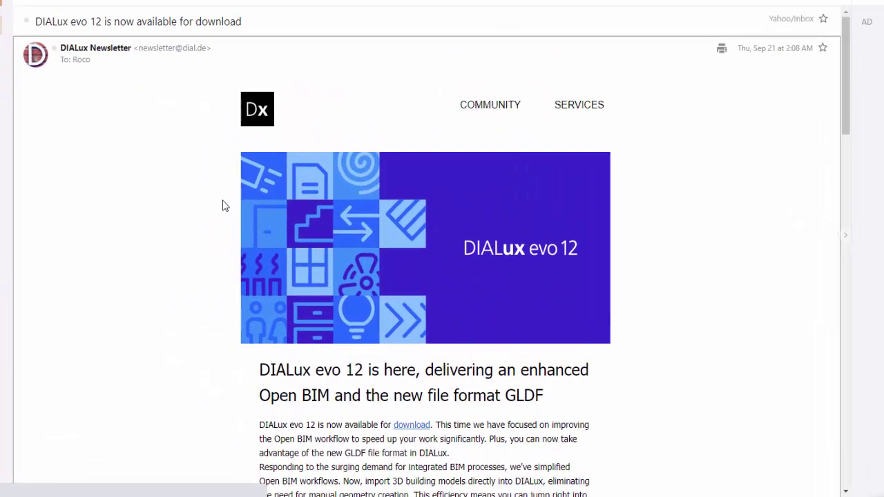
{"action": "scroll", "coordinate": [223, 206], "scroll_direction": "down", "scroll_amount": 2}
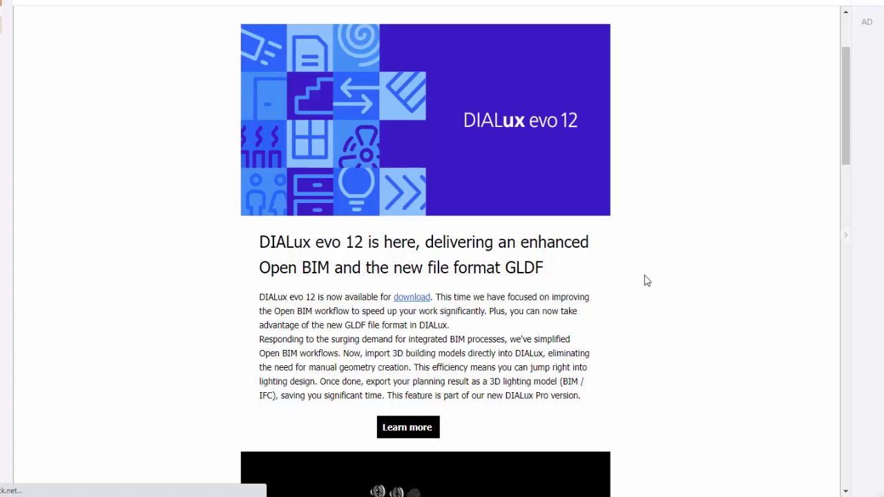
{"action": "scroll", "coordinate": [646, 280], "scroll_direction": "down", "scroll_amount": 3}
{"action": "scroll", "coordinate": [491, 217], "scroll_direction": "up", "scroll_amount": 4}
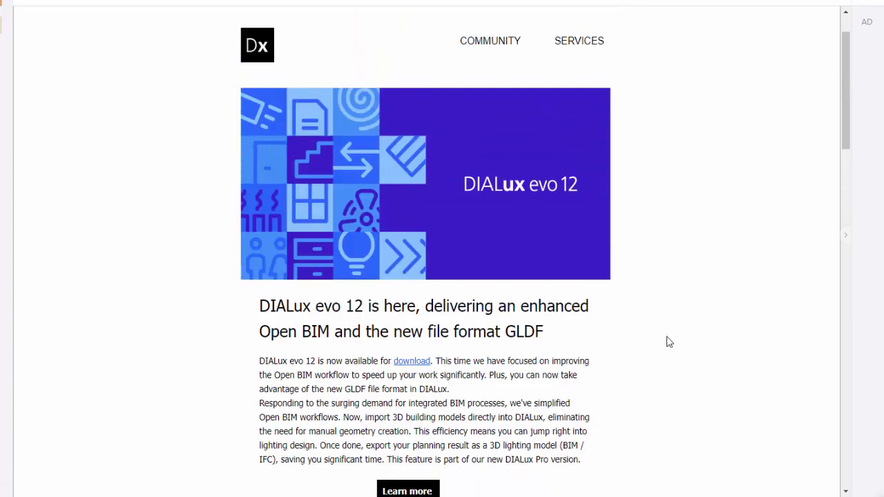